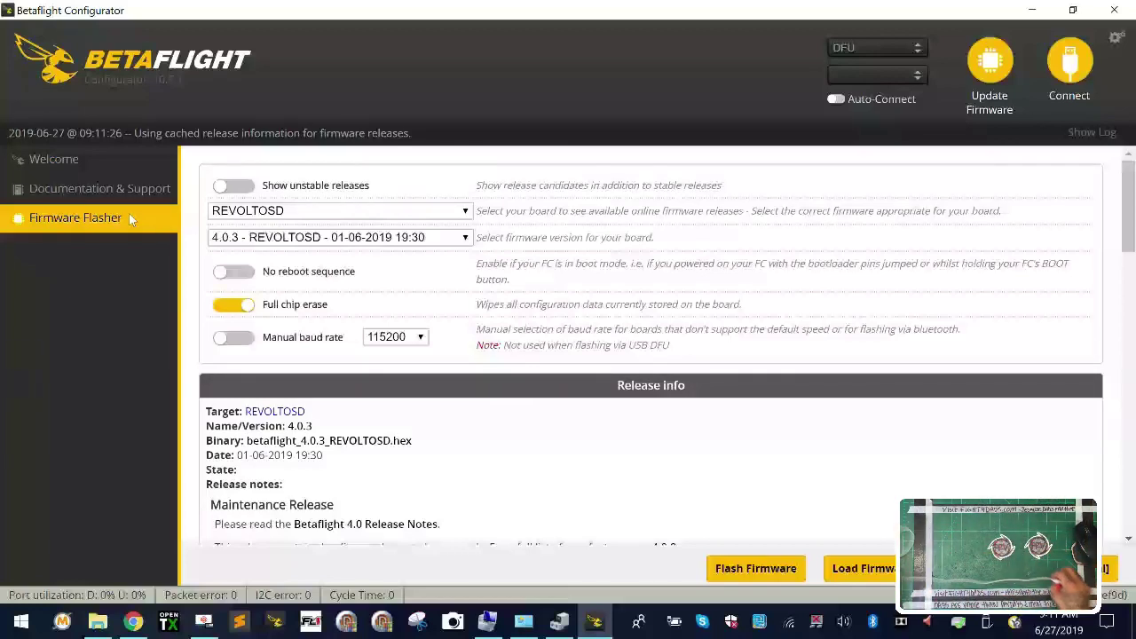
Step: Select the OMNIBUSF4 board with firmware version 4.0.3, load the online firmware and flash it to the flight controller
left_click(344, 205)
scroll(302, 443, "up", 4)
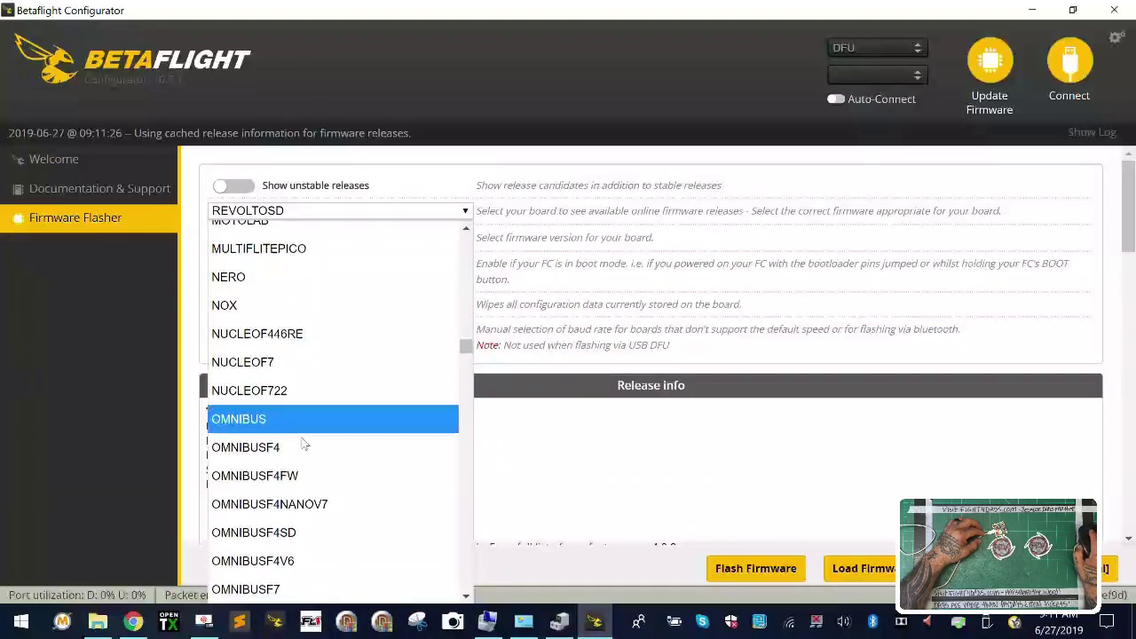
left_click(363, 446)
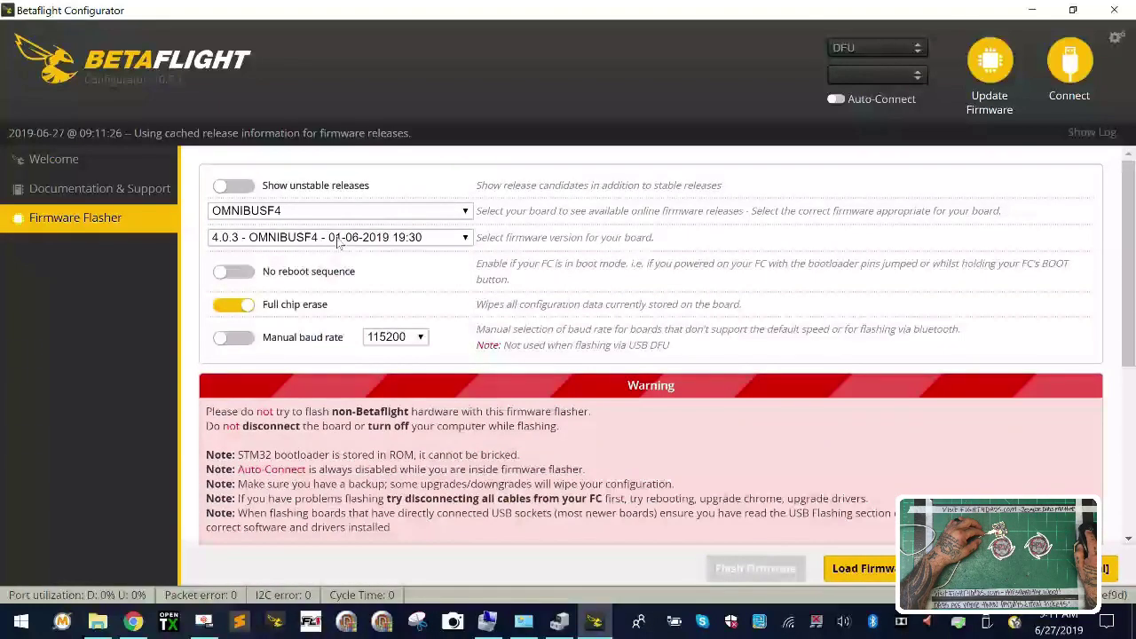
left_click(338, 240)
left_click(323, 291)
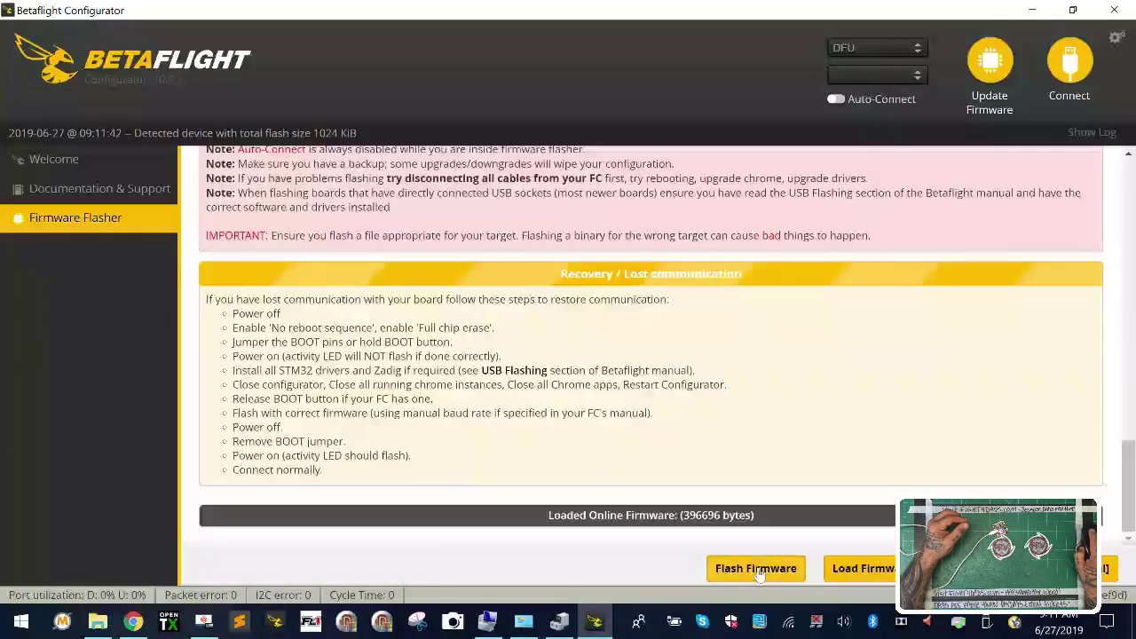
left_click(780, 569)
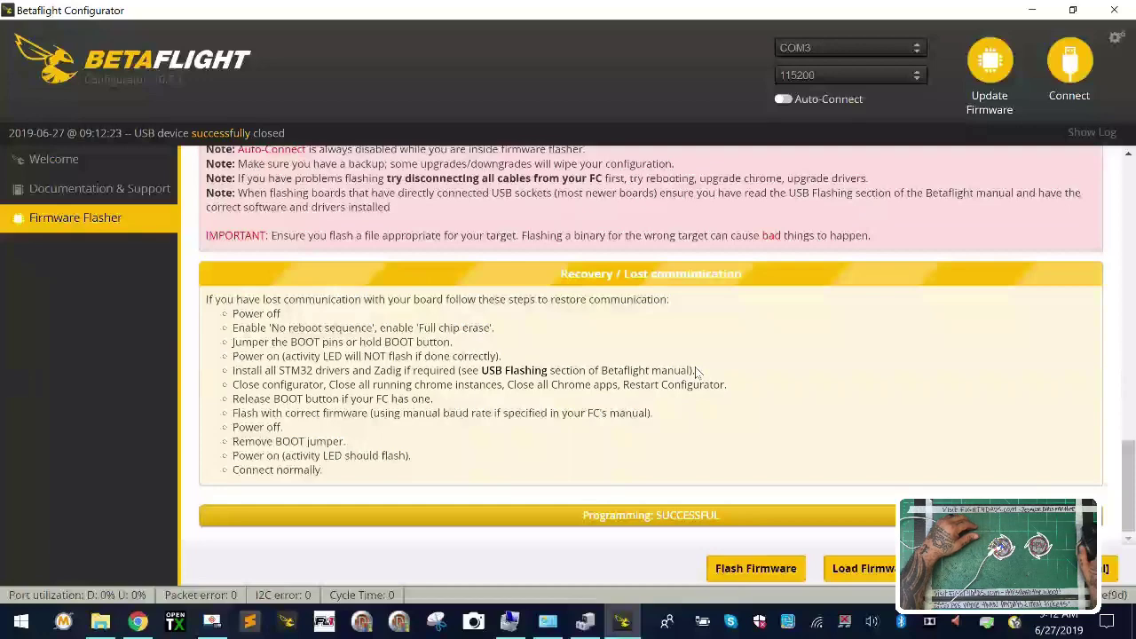
Step: Connect to the flight controller, check its firmware target with the CLI command version, and disconnect
left_click(1068, 79)
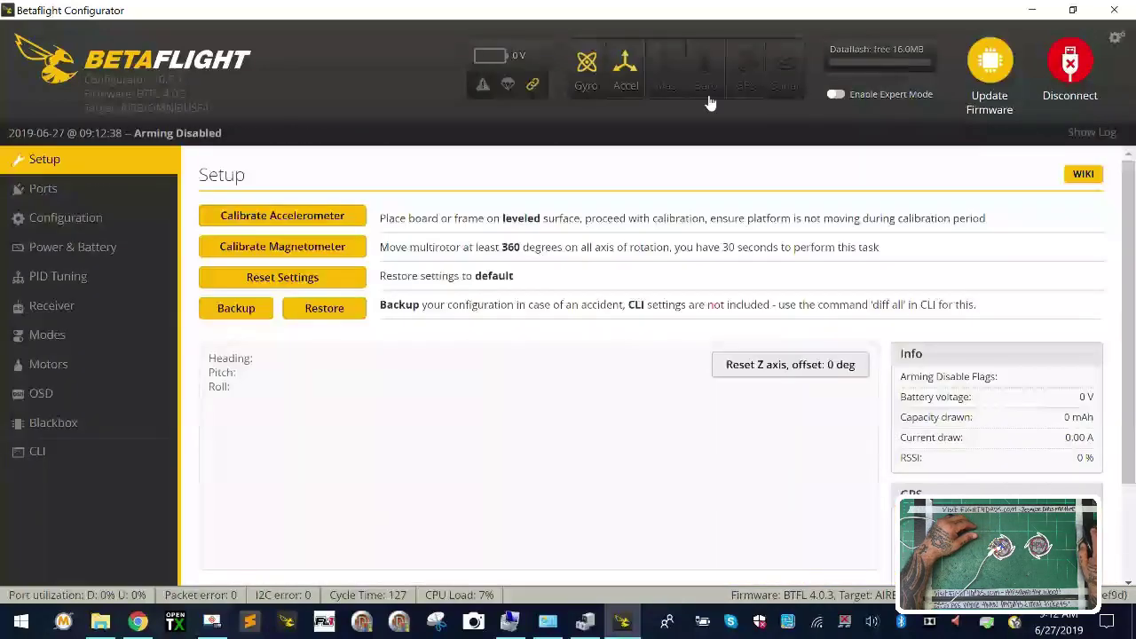
left_click(37, 451)
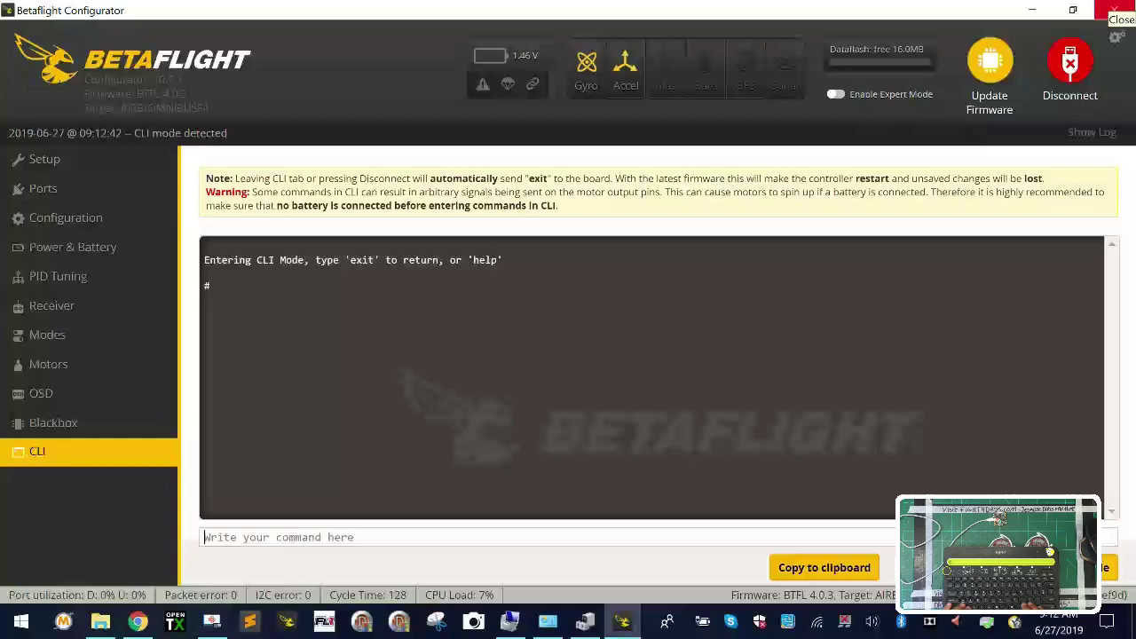
type("version")
key("Return")
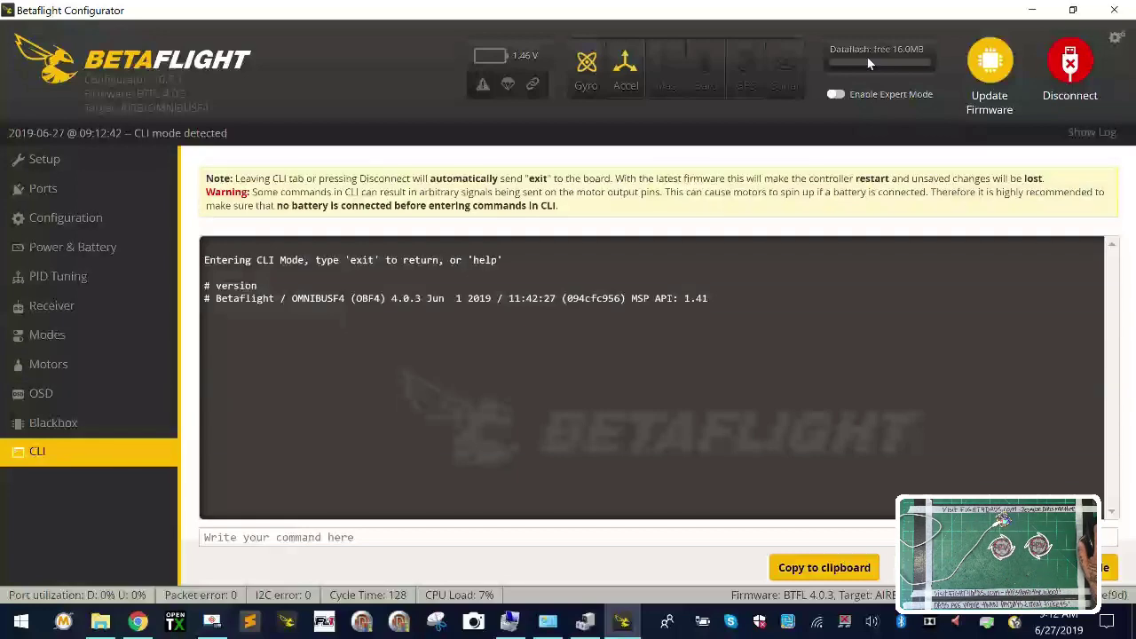
left_click(1070, 77)
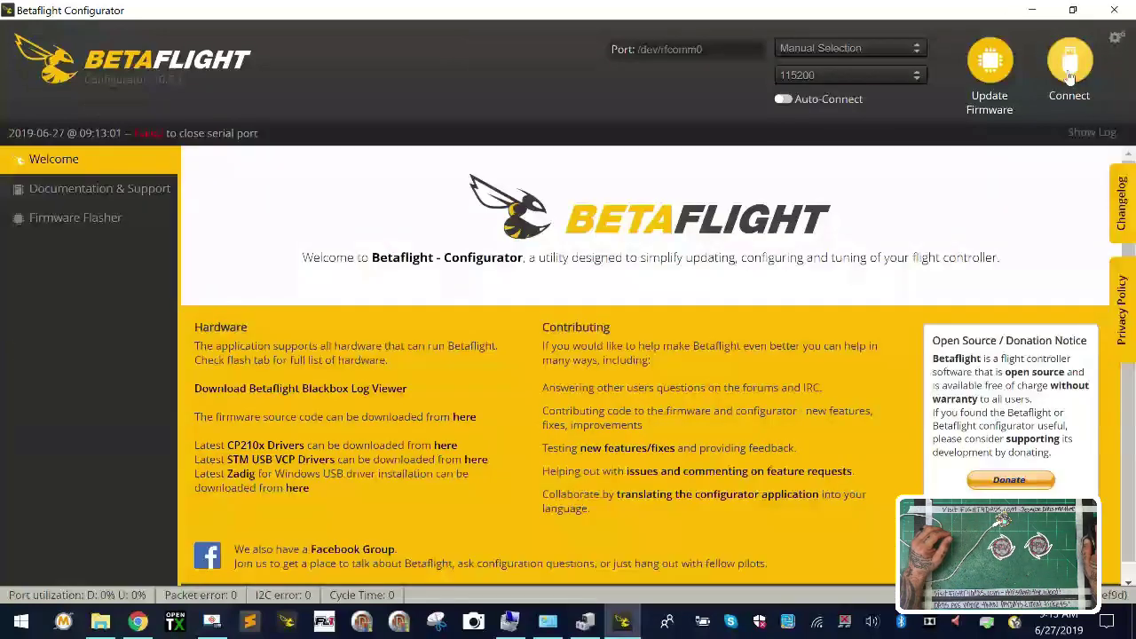
Step: In the Firmware Flasher, load firmware 4.0.3 for the AIRBOTF7 board and flash it to the connected flight controller
left_click(89, 220)
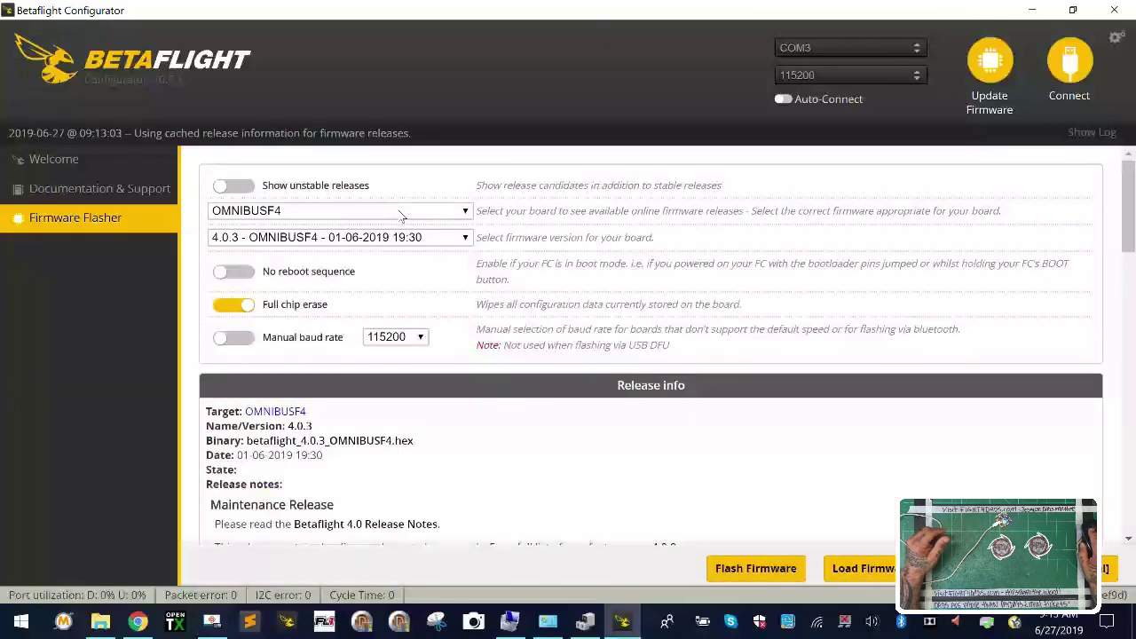
left_click(400, 216)
scroll(337, 399, "up", 20)
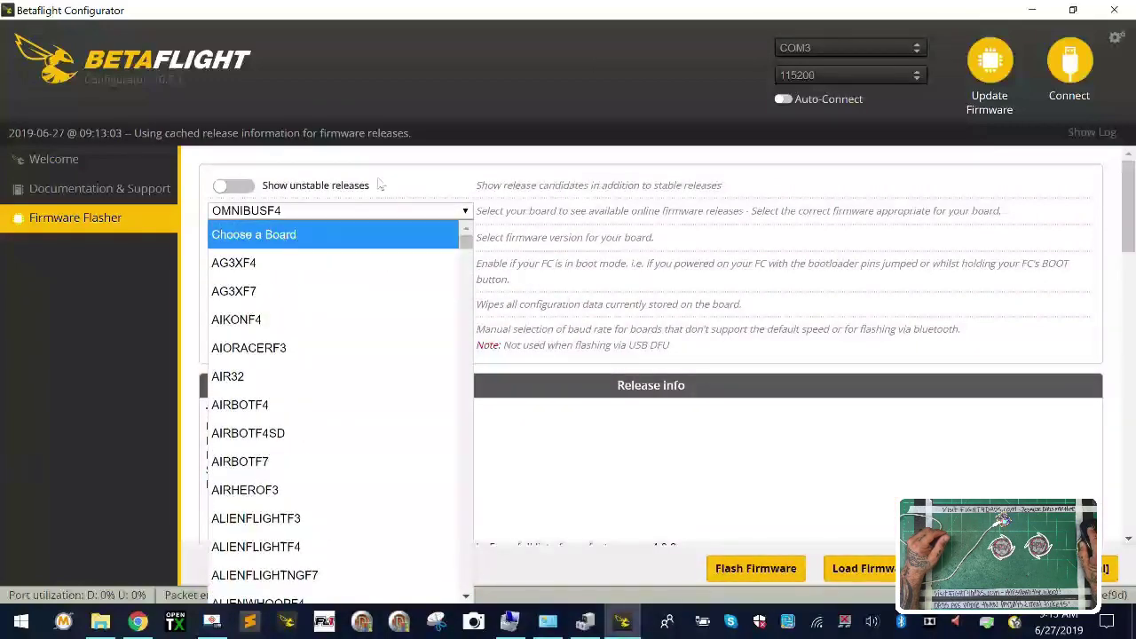
left_click(329, 458)
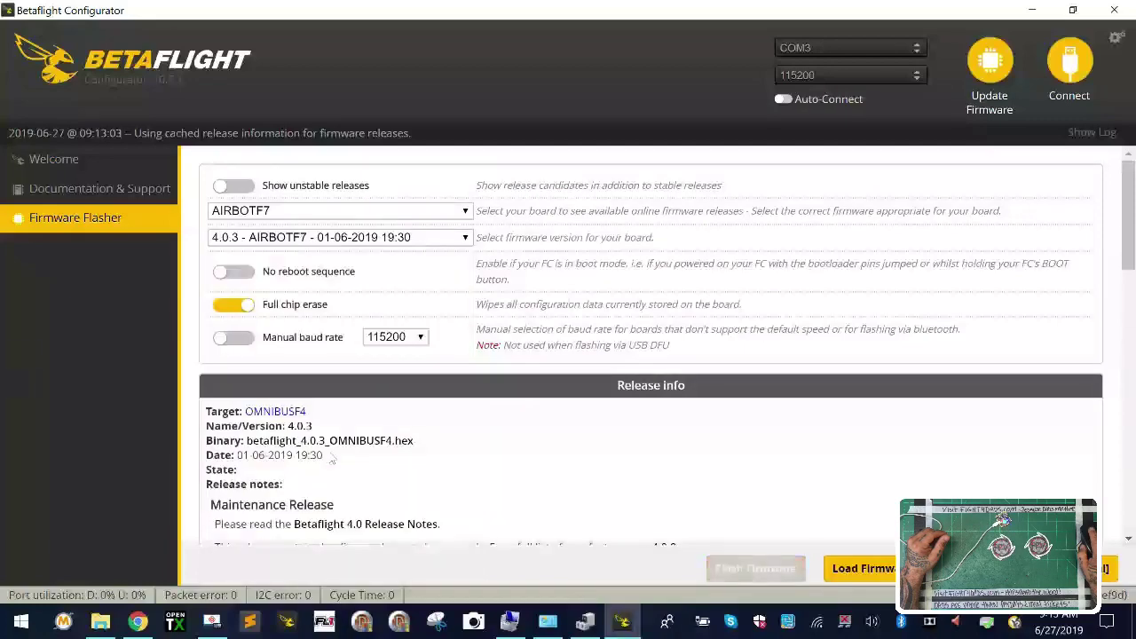
left_click(875, 570)
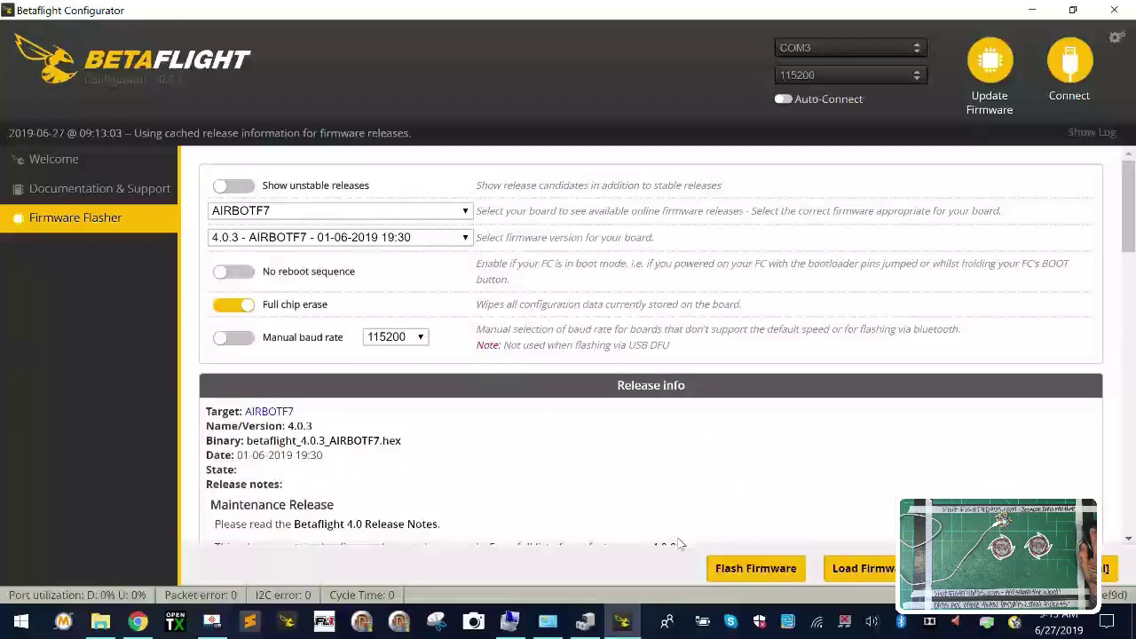
left_click(779, 573)
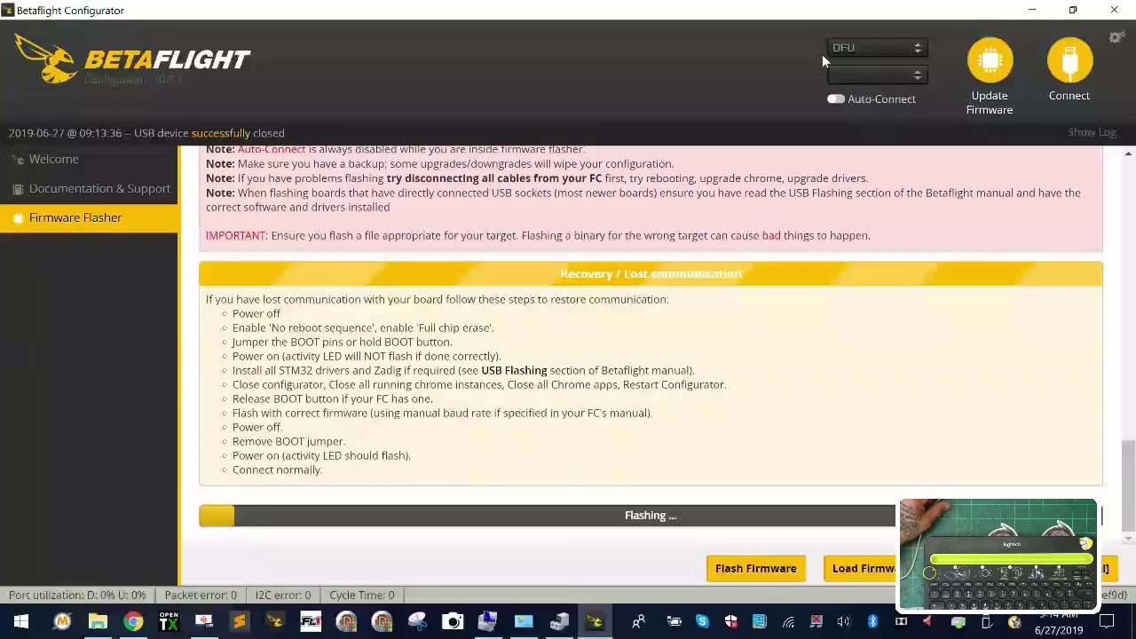
Step: Close and relaunch the configurator, and return to the Firmware Flasher
scroll(299, 188, "up", 10)
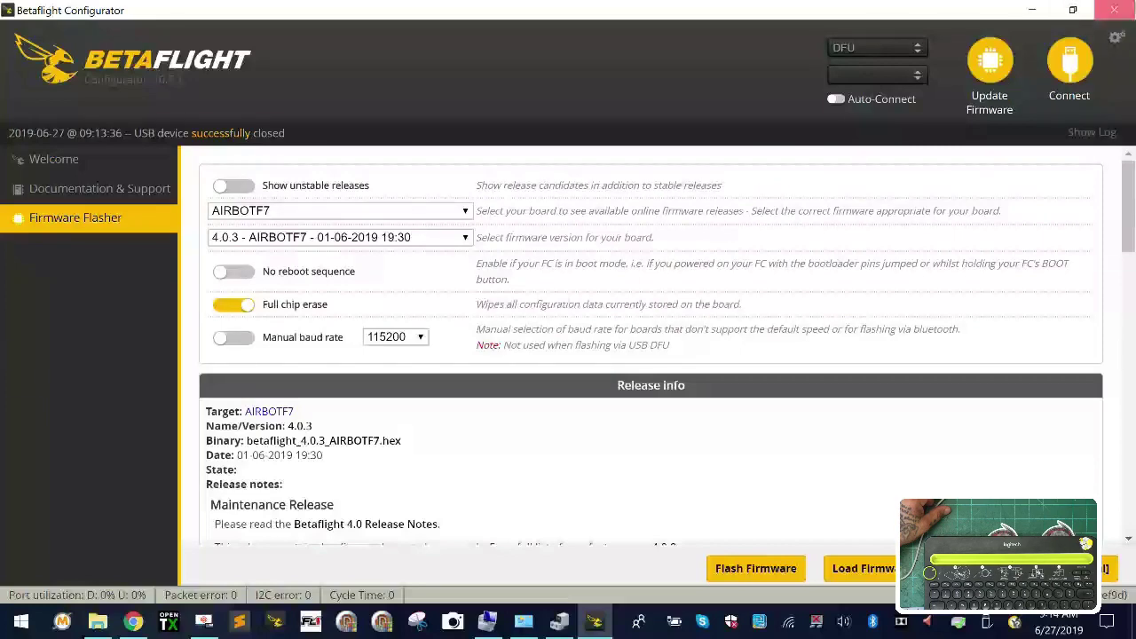
left_click(1114, 10)
left_click(287, 622)
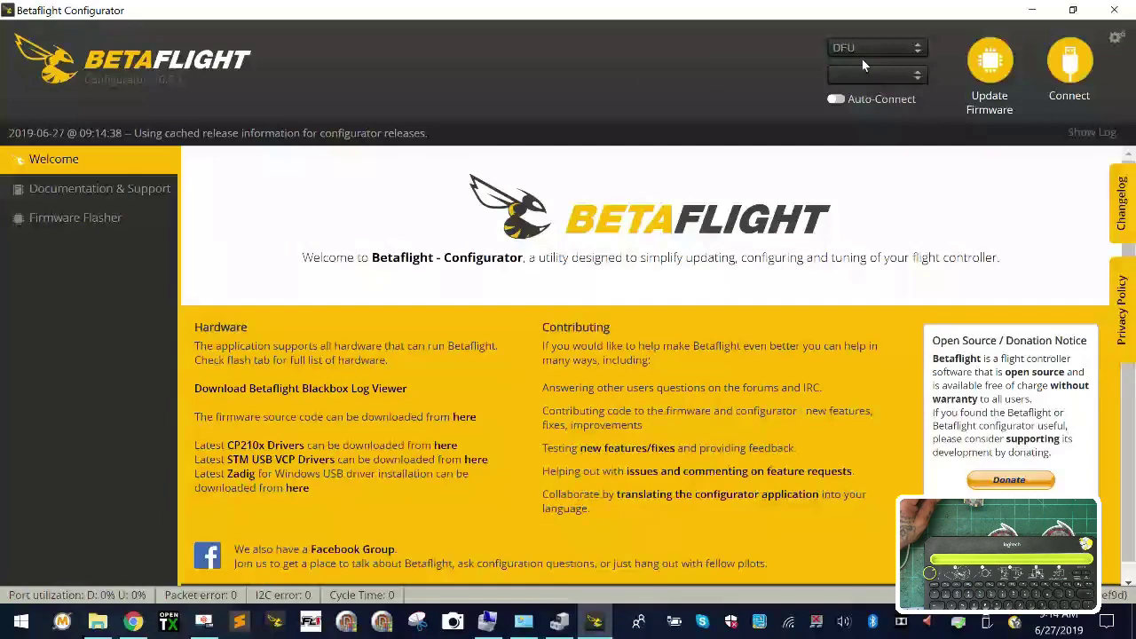
left_click(137, 223)
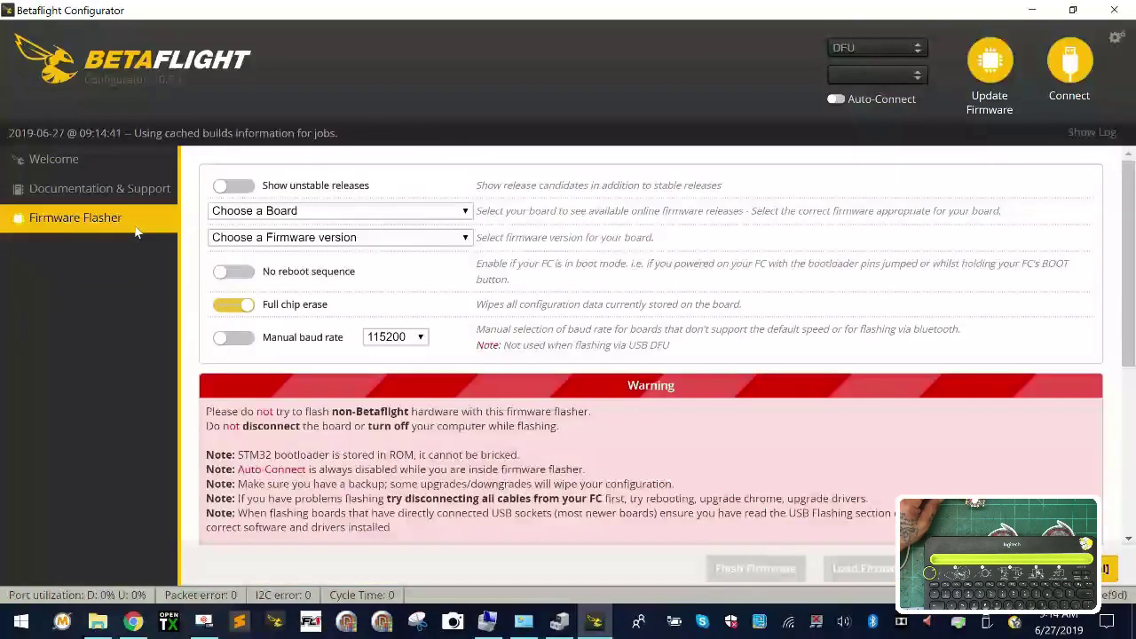
Step: Choose OMNIBUSF4 as the target board for the 4.0.3 firmware
left_click(318, 210)
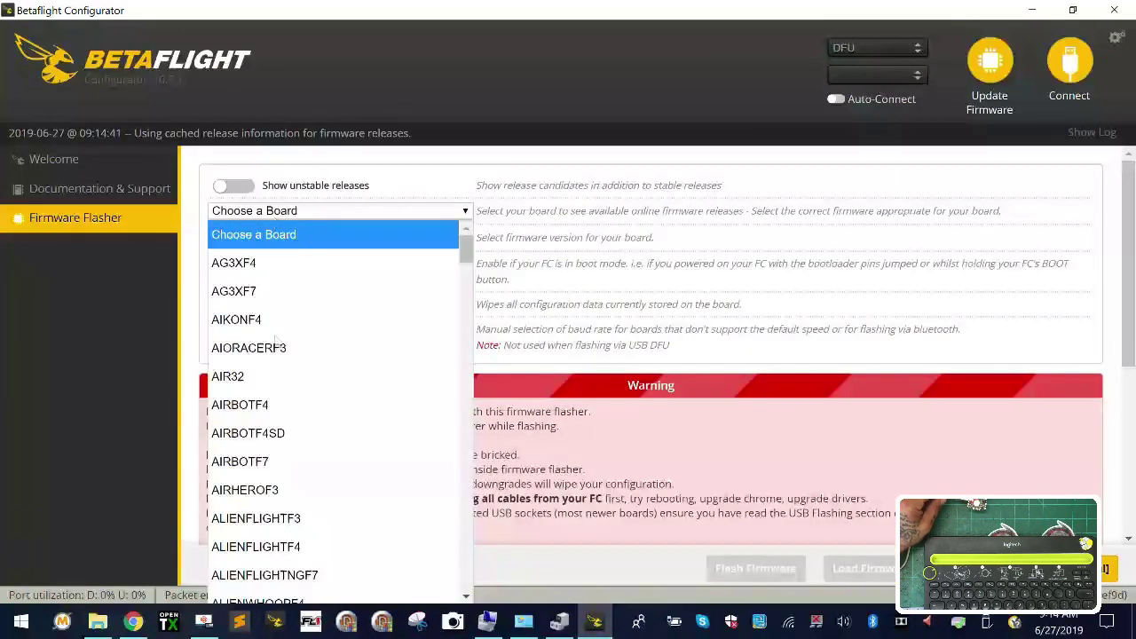
scroll(443, 464, "down", 5)
scroll(442, 464, "down", 5)
scroll(399, 282, "up", 4)
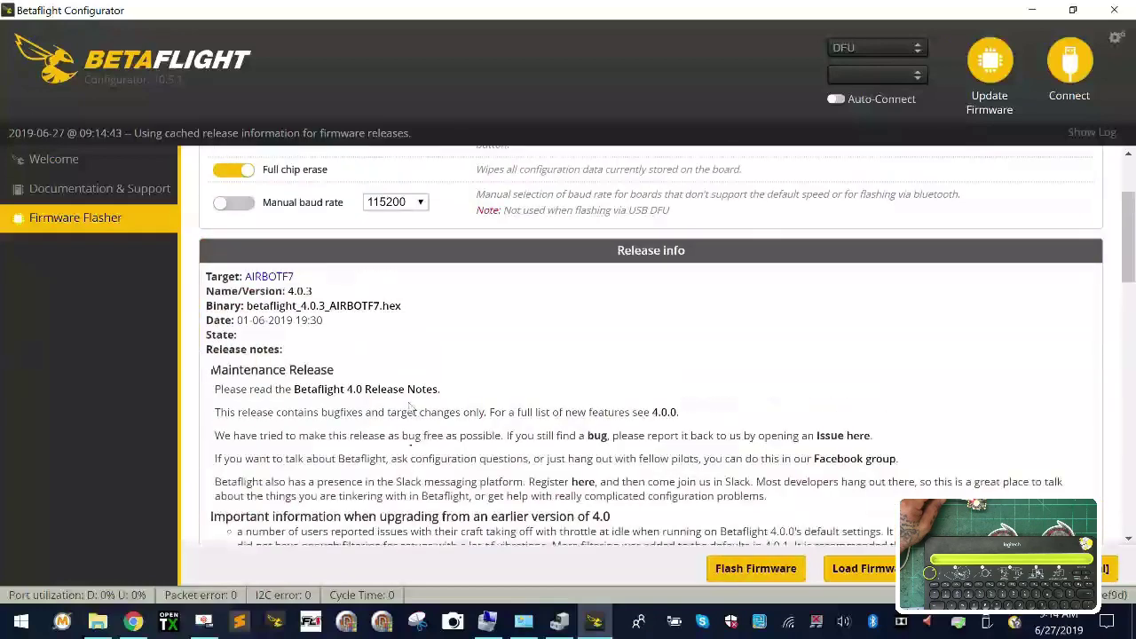
left_click(457, 213)
scroll(434, 395, "down", 10)
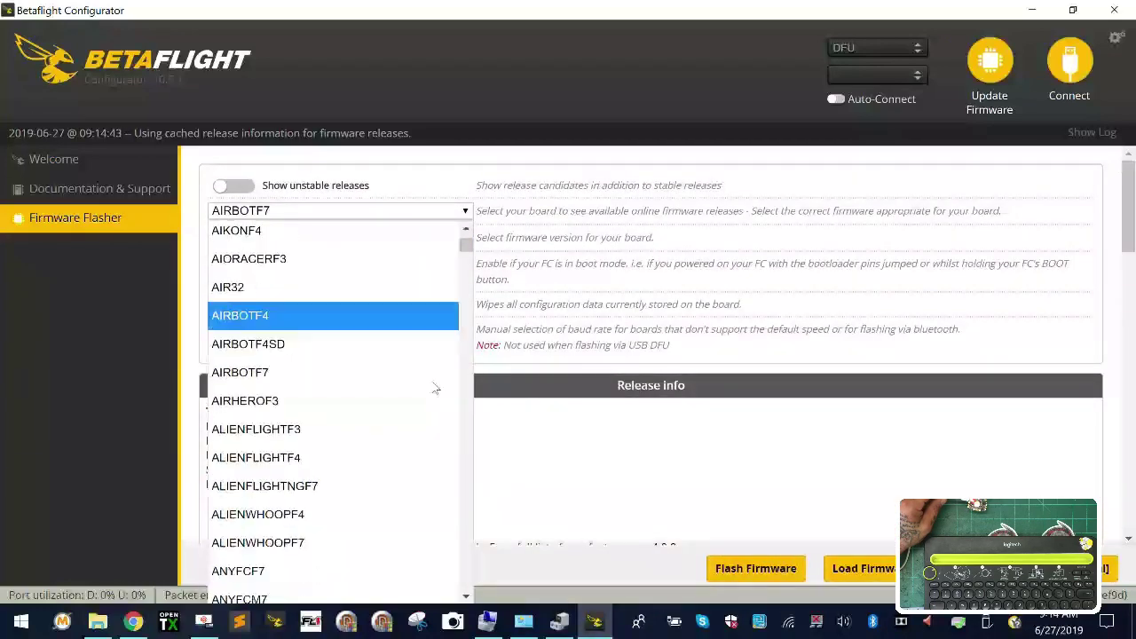
scroll(427, 411, "down", 15)
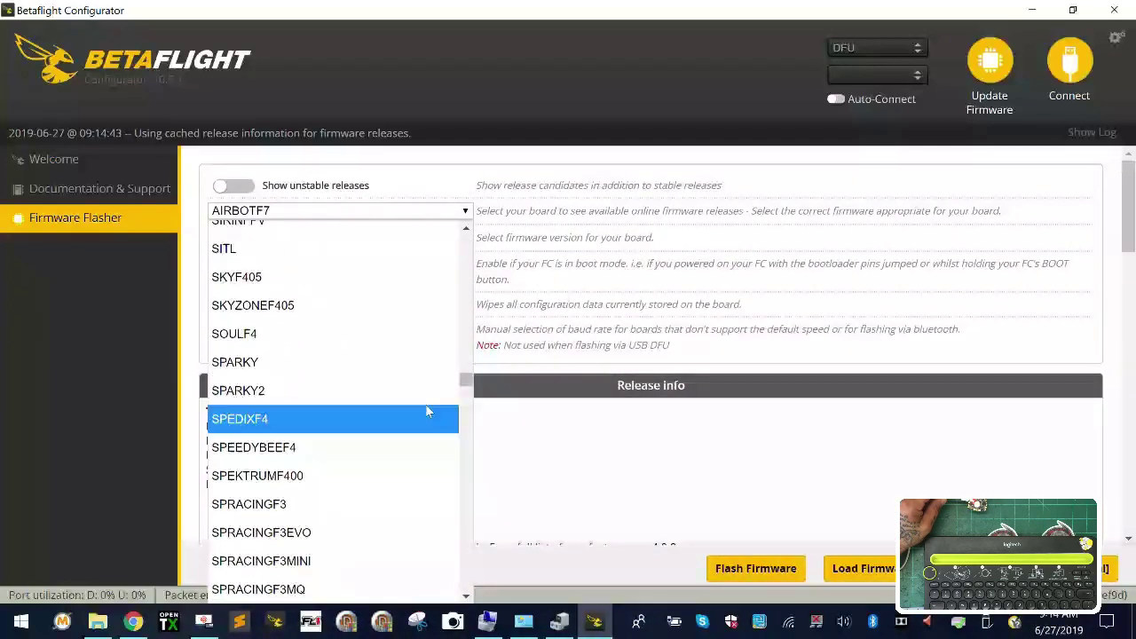
scroll(464, 344, "up", 8)
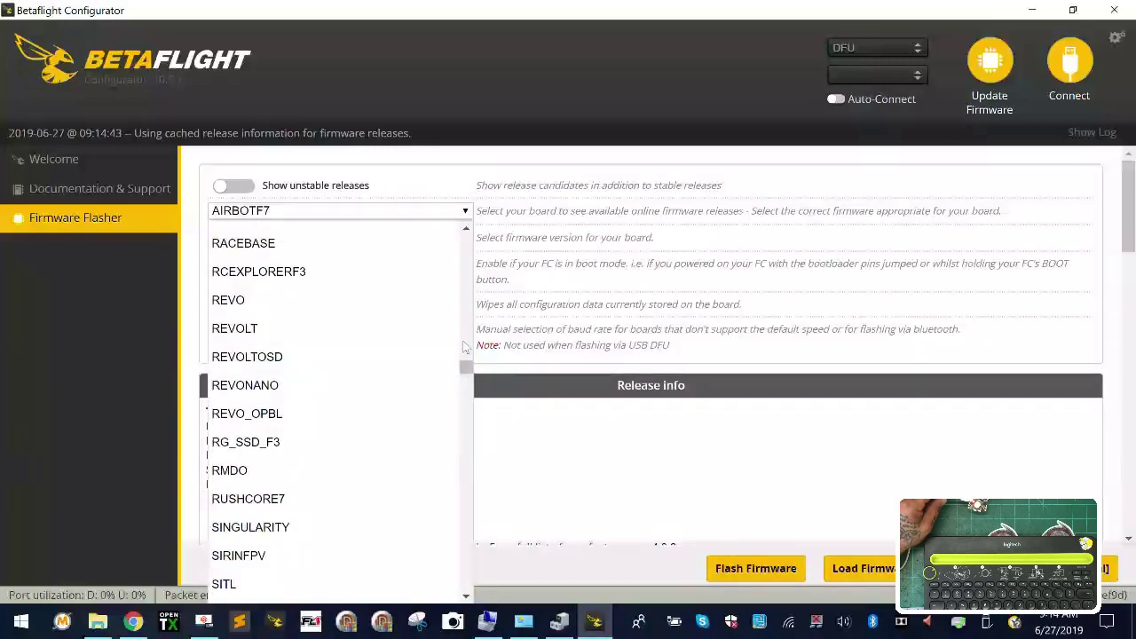
scroll(463, 344, "up", 4)
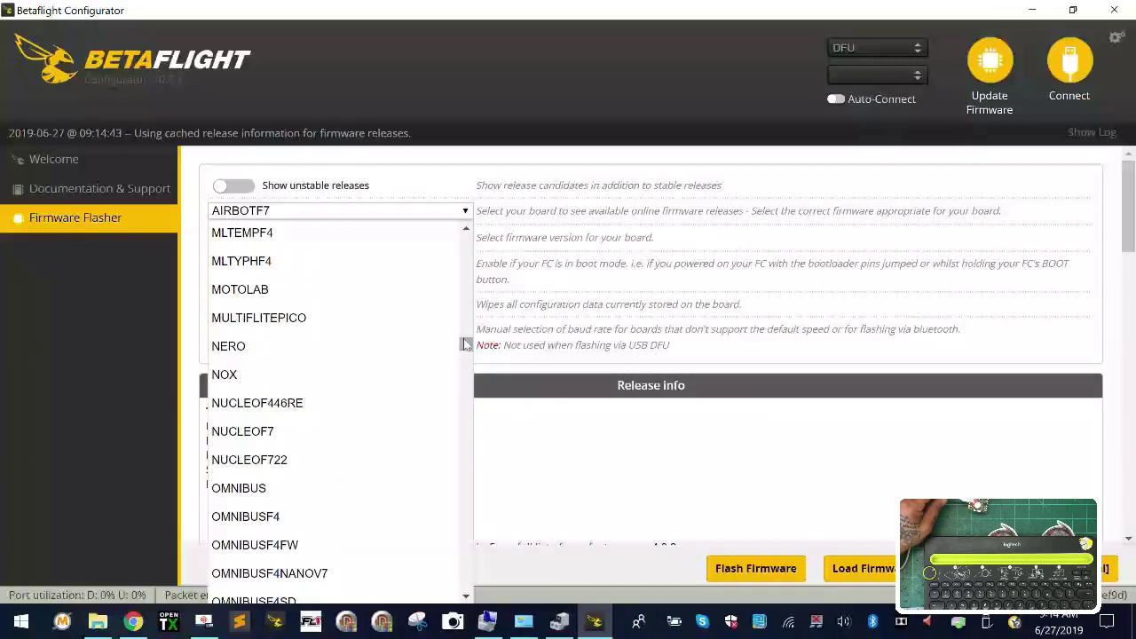
left_click(340, 514)
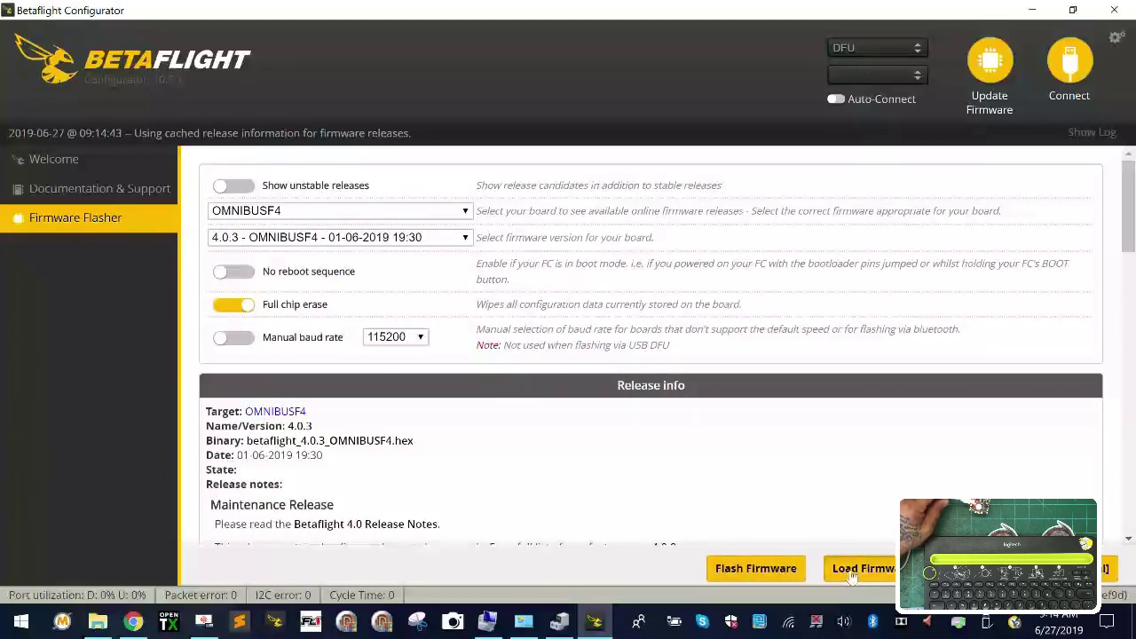
Step: Load the online OMNIBUSF4 firmware, flash it to the board in DFU mode, and connect to the board on COM3
left_click(844, 574)
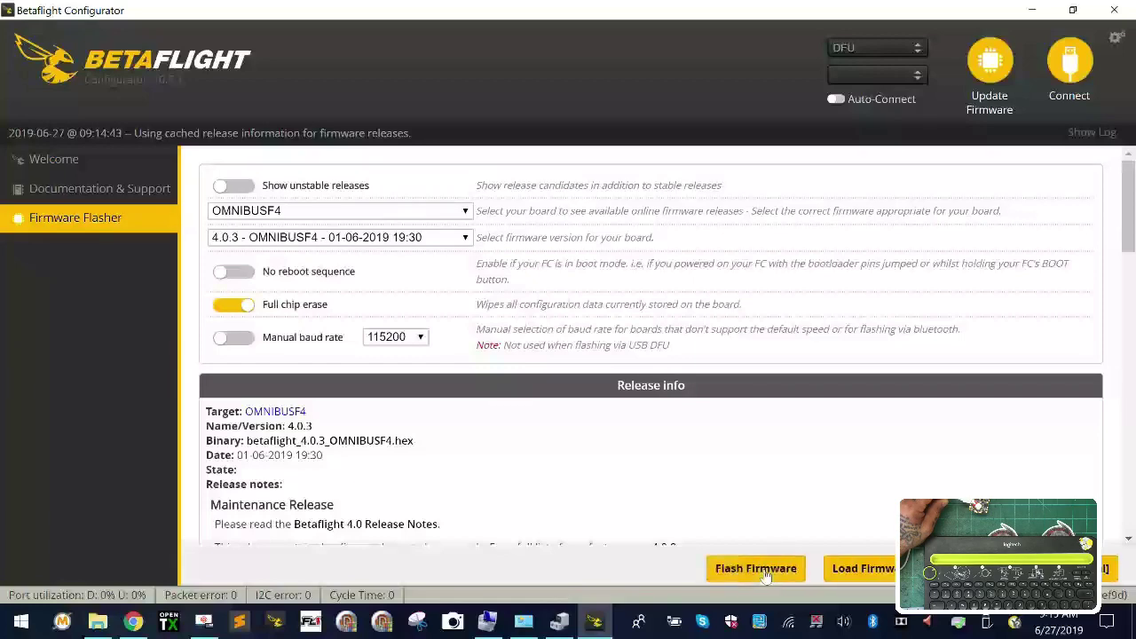
left_click(765, 569)
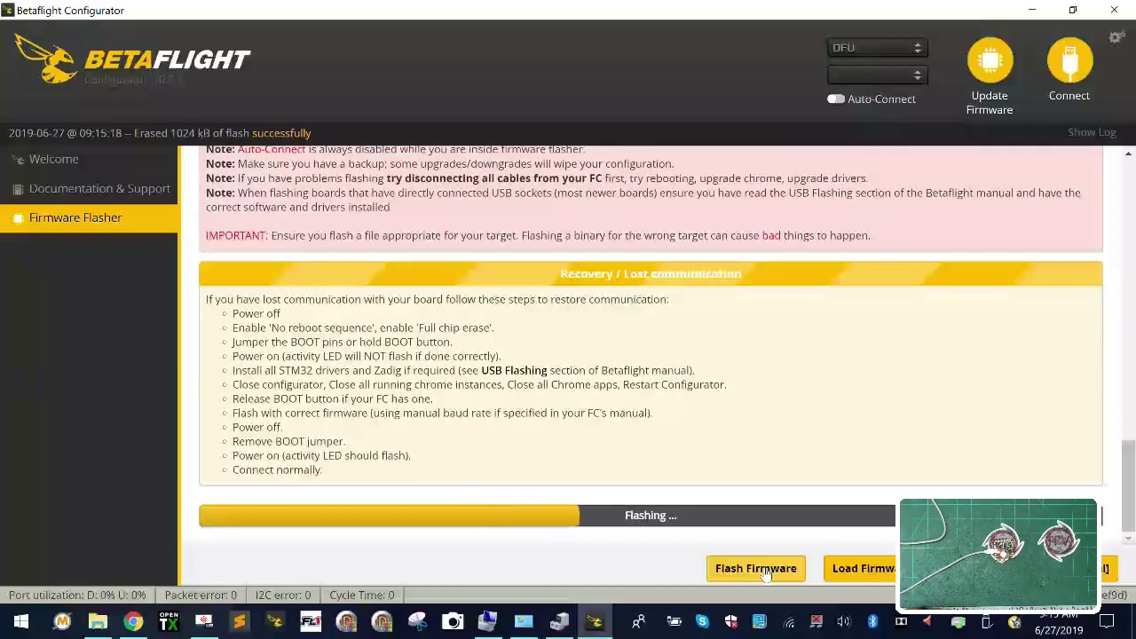
mouse_move(595, 621)
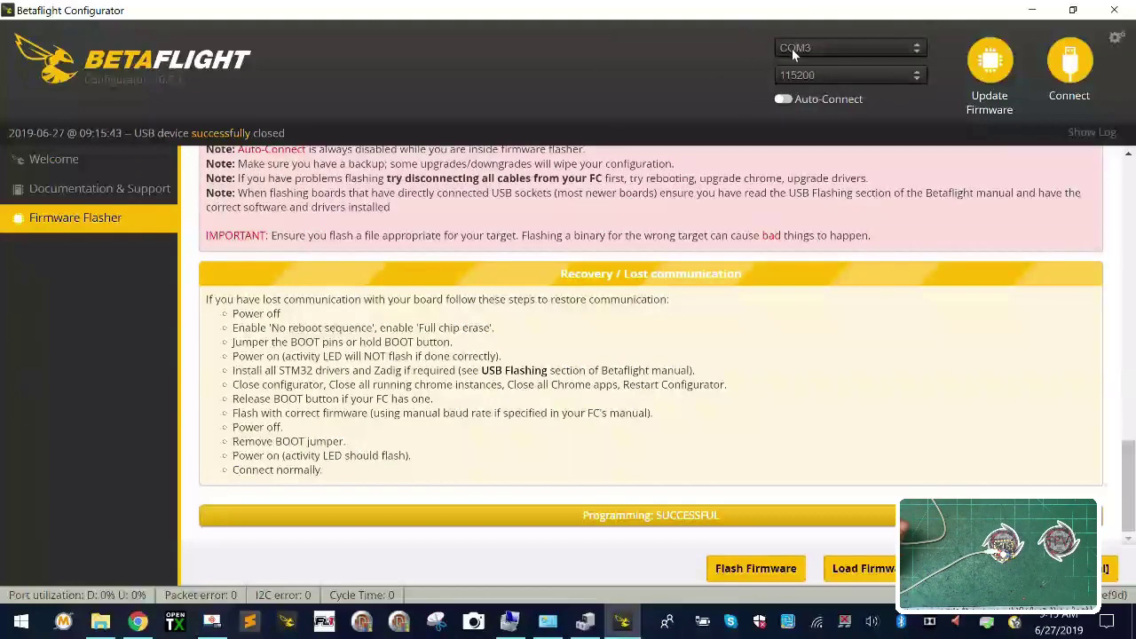
left_click(1061, 60)
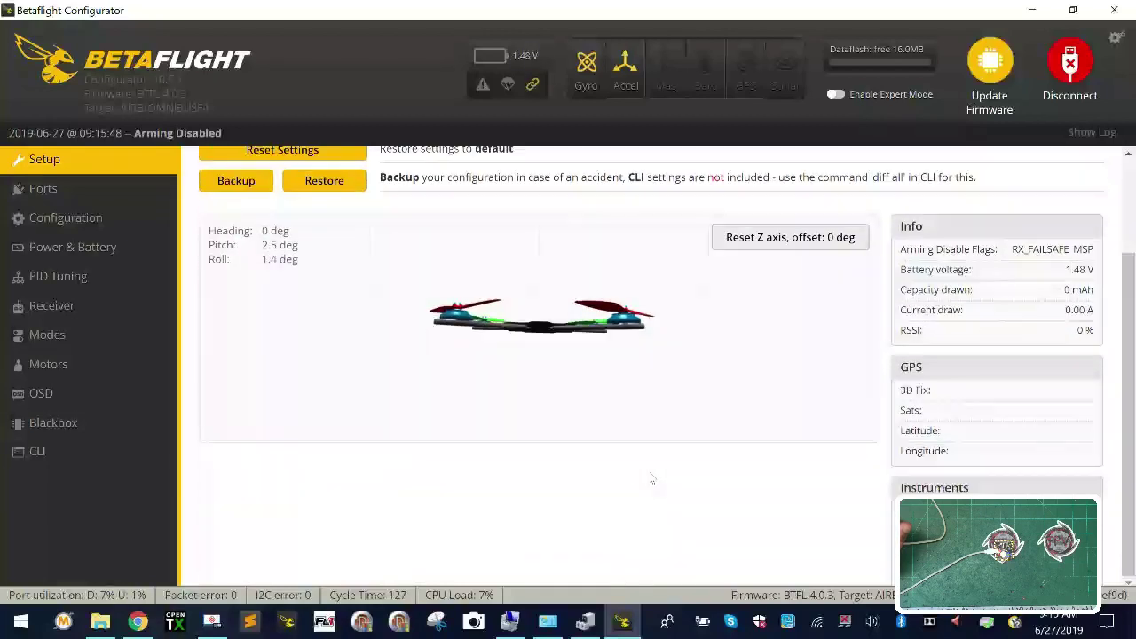